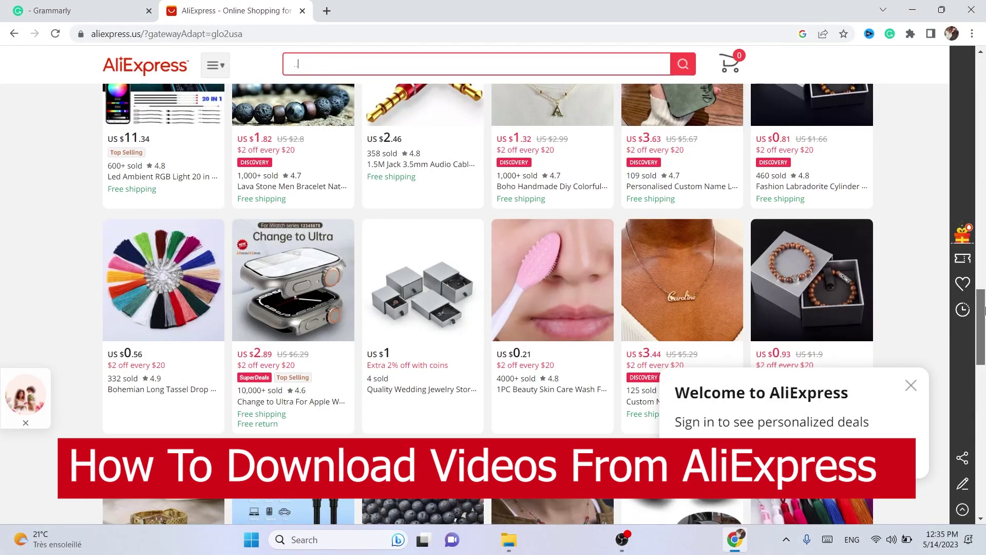
Scroll the AliExpress home page down to the footer and back up.
left_click_drag(981, 327, 979, 437)
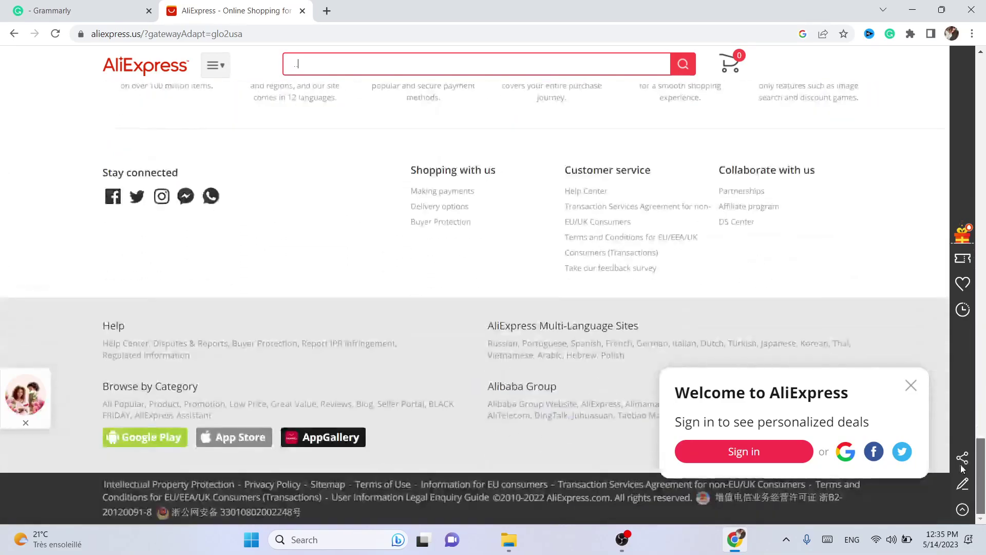
scroll(668, 165, "up", 20)
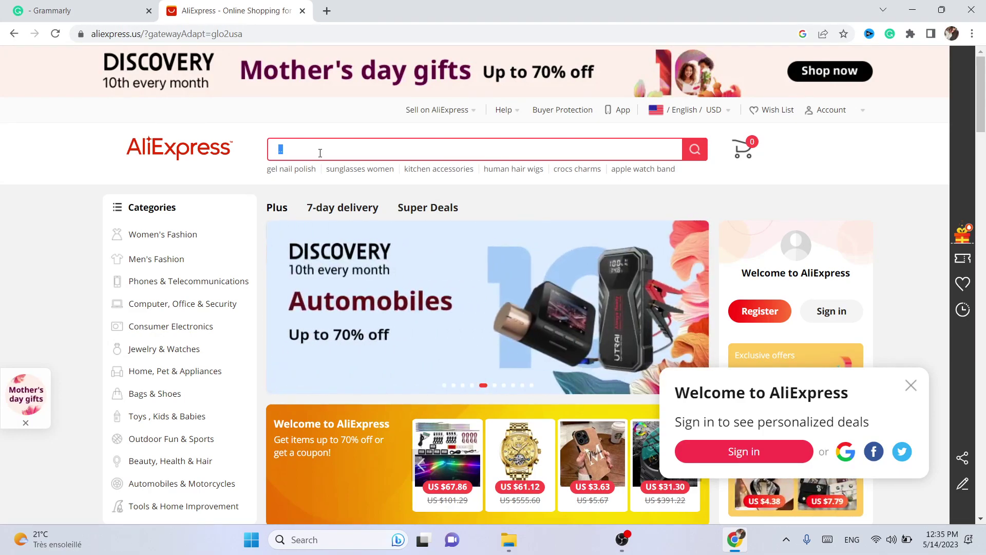
Search for 'video' and open the HGDO Rear View Mirror Recorder result in a new tab.
type("video")
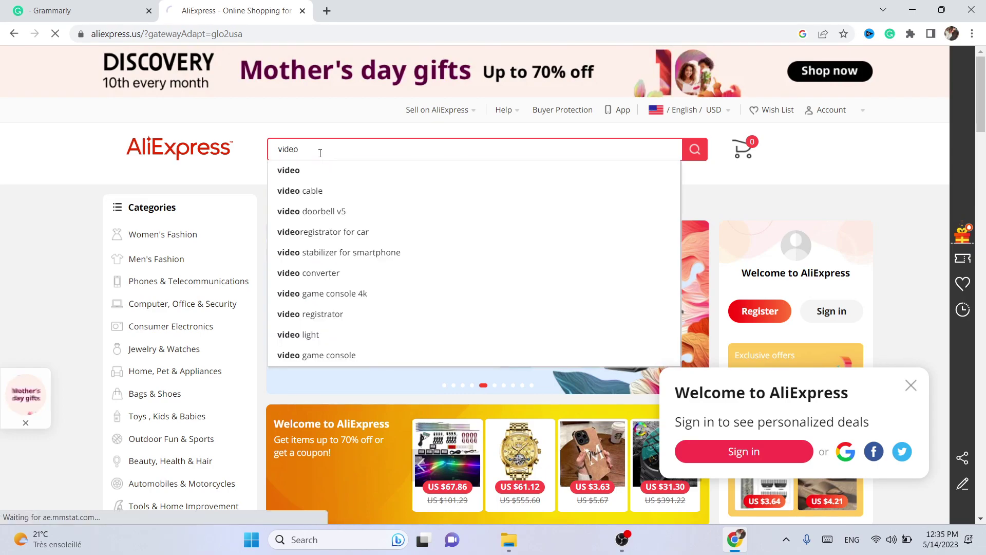
key("Return")
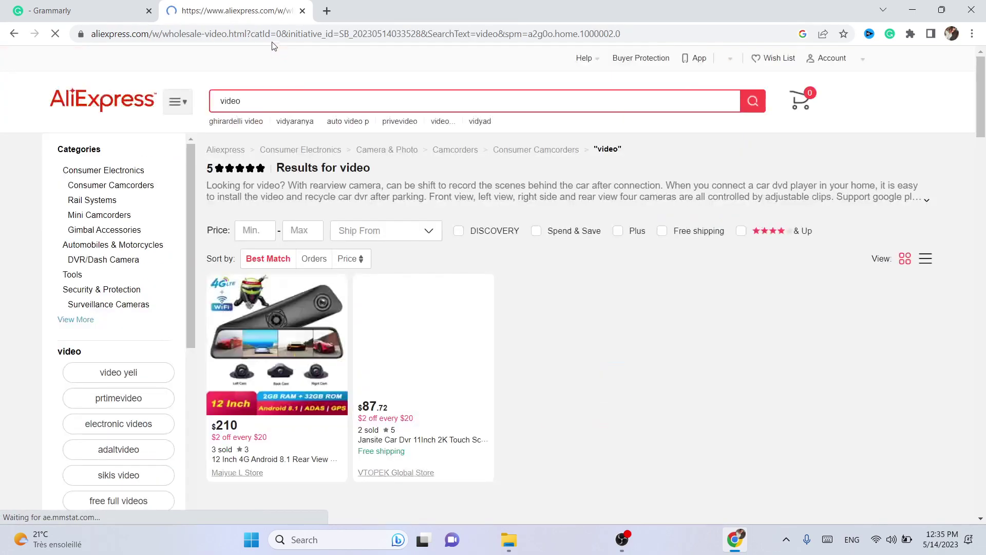
left_click(267, 36)
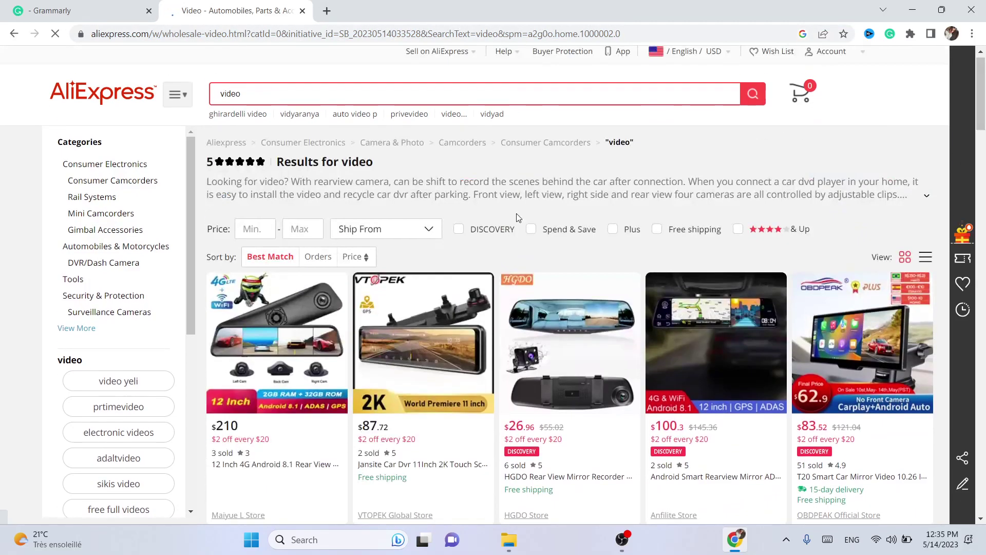
left_click(571, 350)
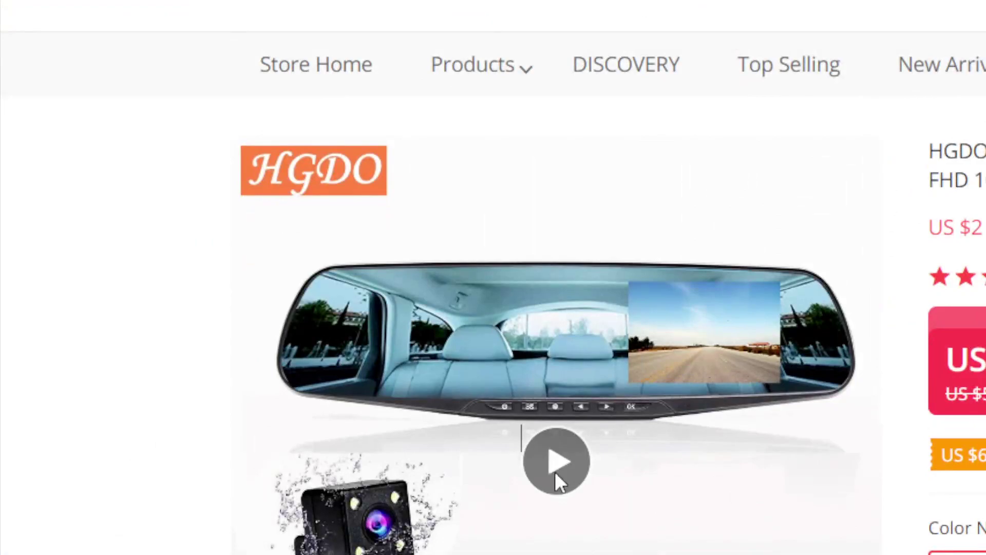
Play the product video, skip ahead to 0:09, and pause it at 0:11.
left_click(248, 319)
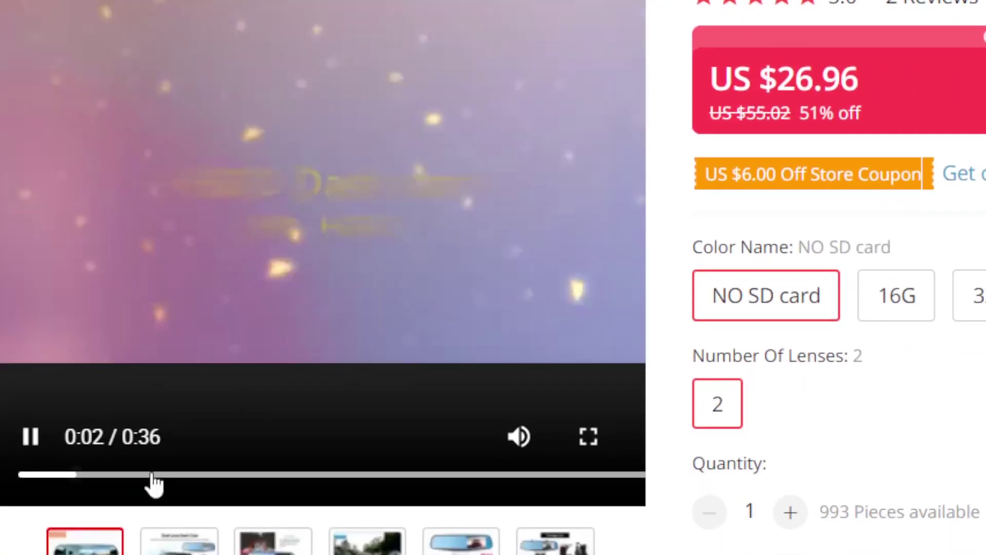
left_click(154, 525)
left_click_drag(154, 525, 196, 525)
left_click(33, 416)
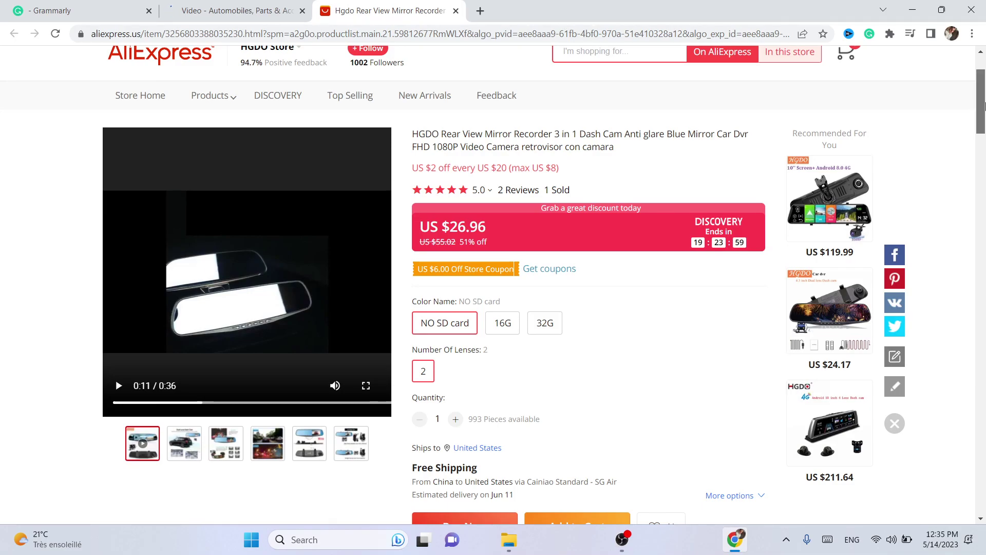
Scroll through the description, check the store's Contact link options, and select the product title.
scroll(985, 155, "down", 9)
scroll(984, 160, "down", 5)
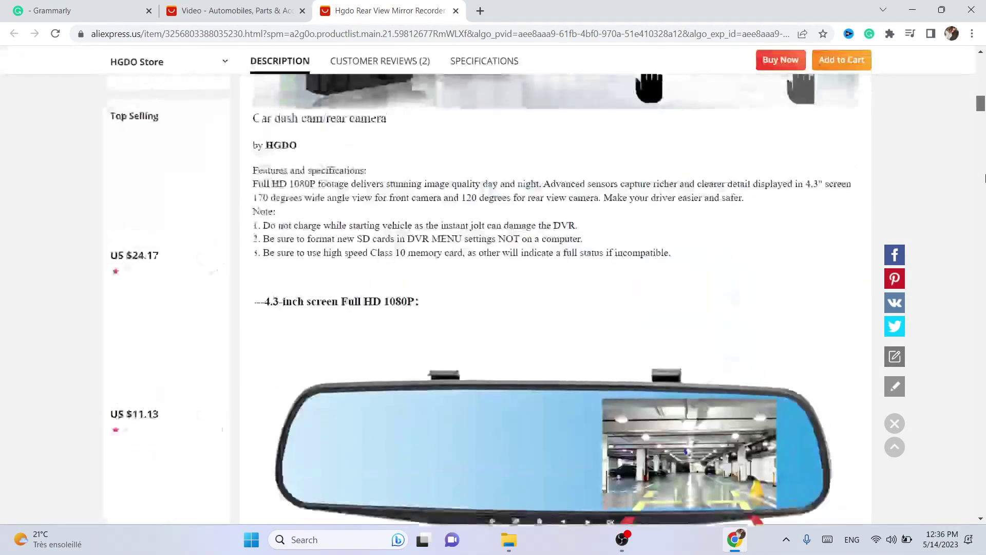
scroll(985, 78, "up", 11)
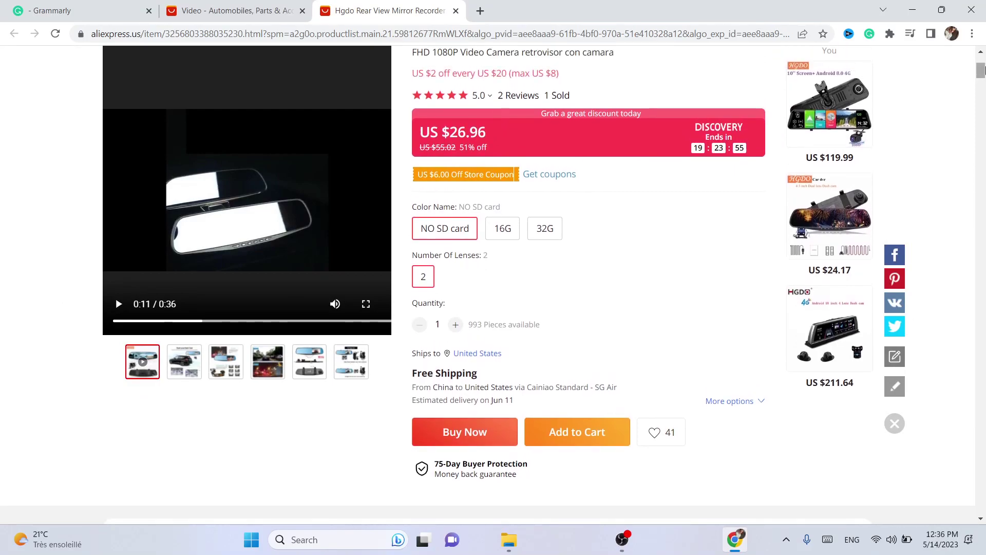
scroll(984, 67, "down", 6)
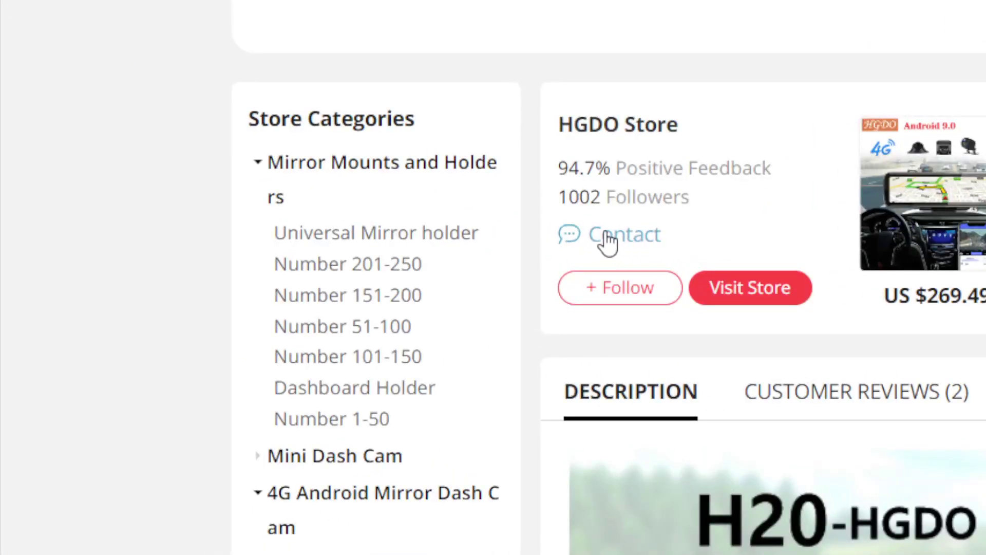
right_click(606, 234)
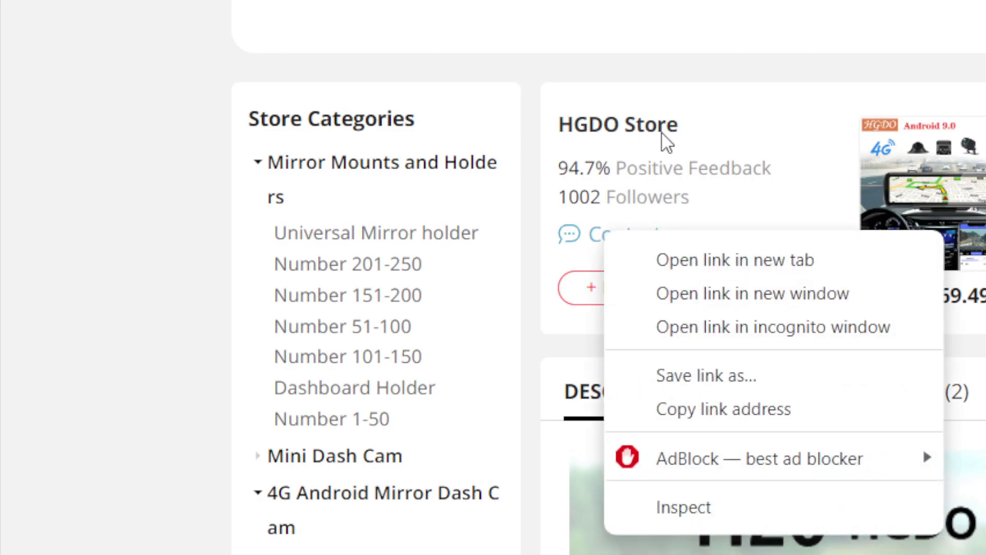
scroll(984, 95, "up", 10)
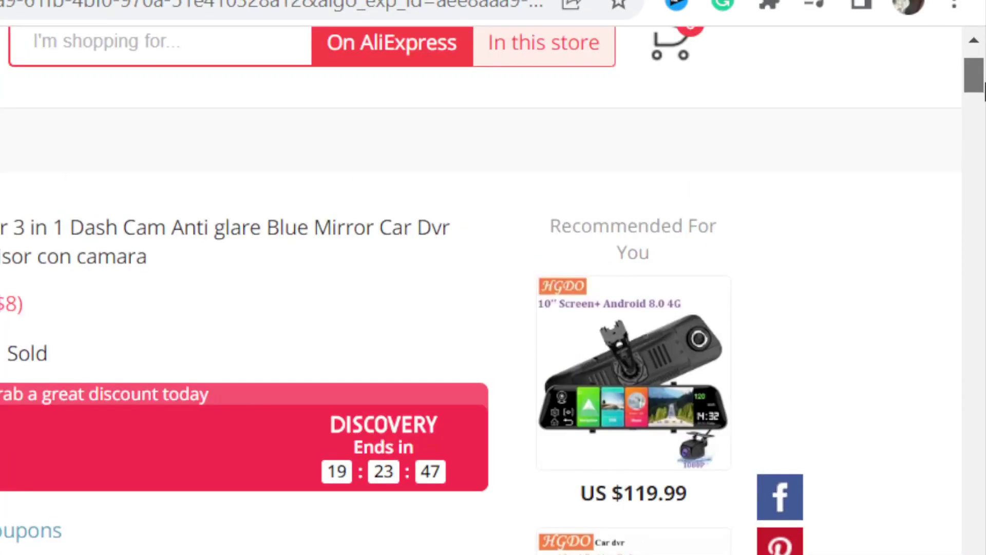
triple_click(31, 253)
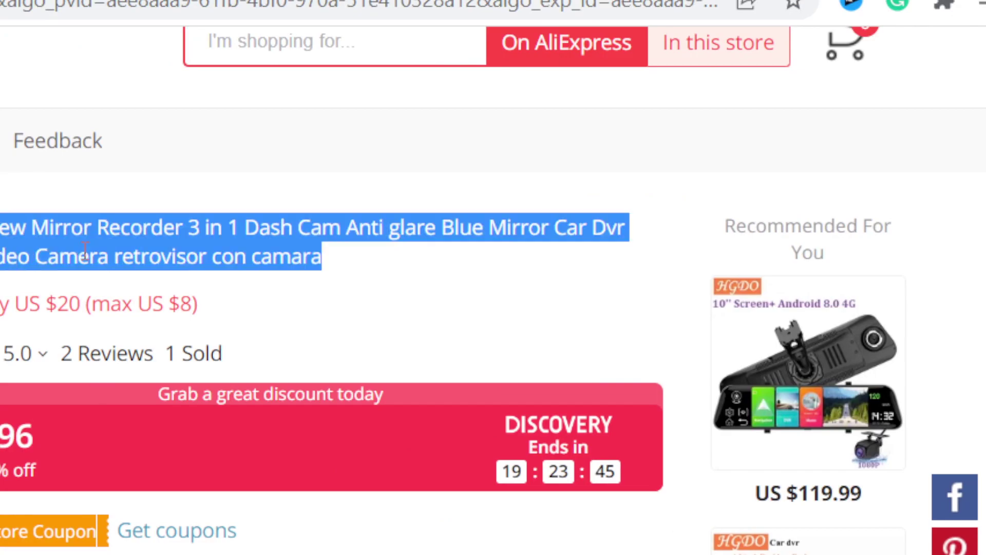
Deselect the title, resume the product video, and reload the product page.
left_click(171, 259)
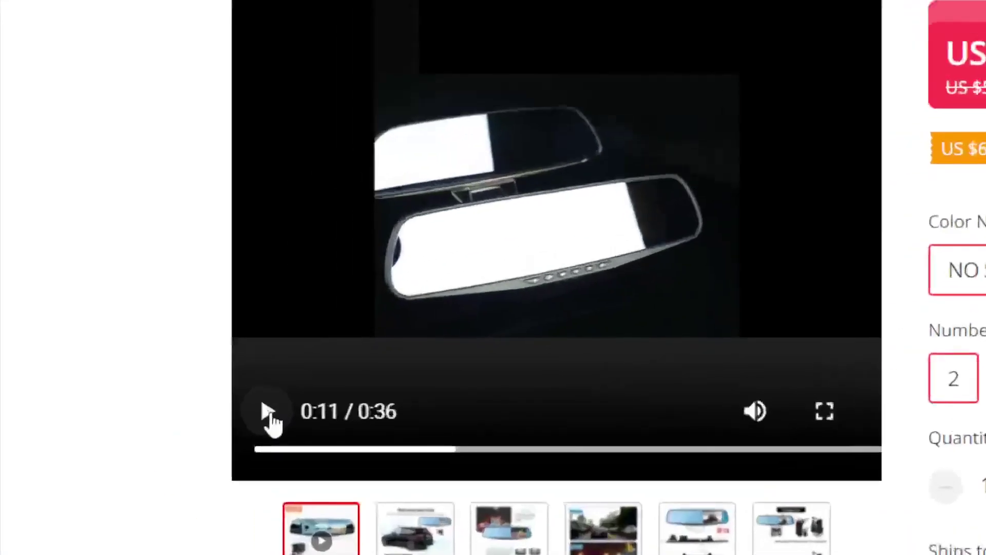
left_click(120, 387)
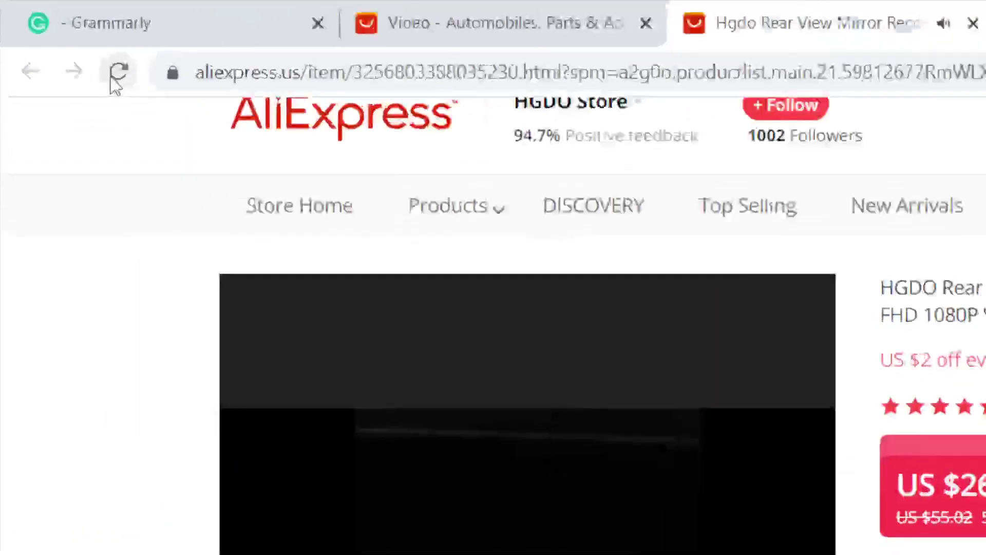
left_click(123, 77)
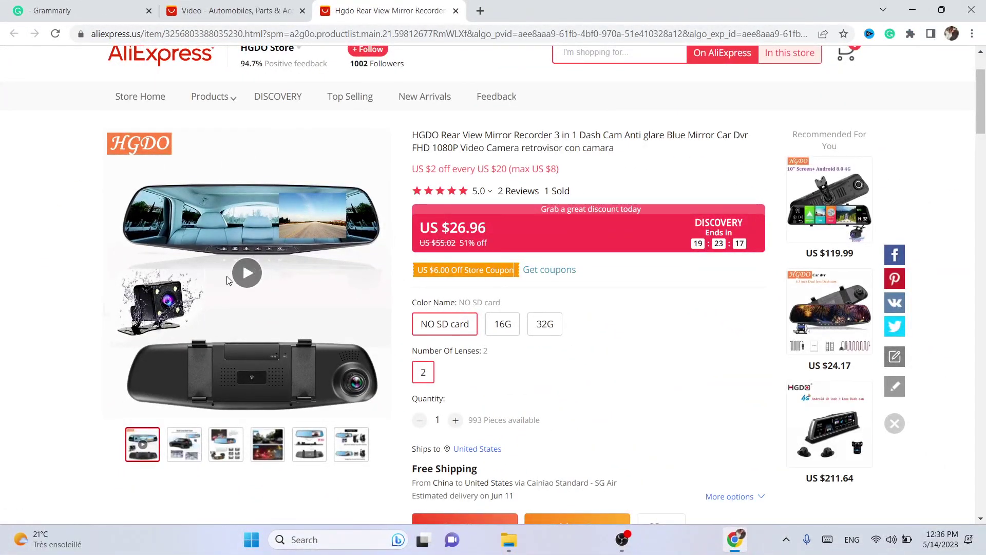
Inspect the main product image in Chrome DevTools.
right_click(270, 224)
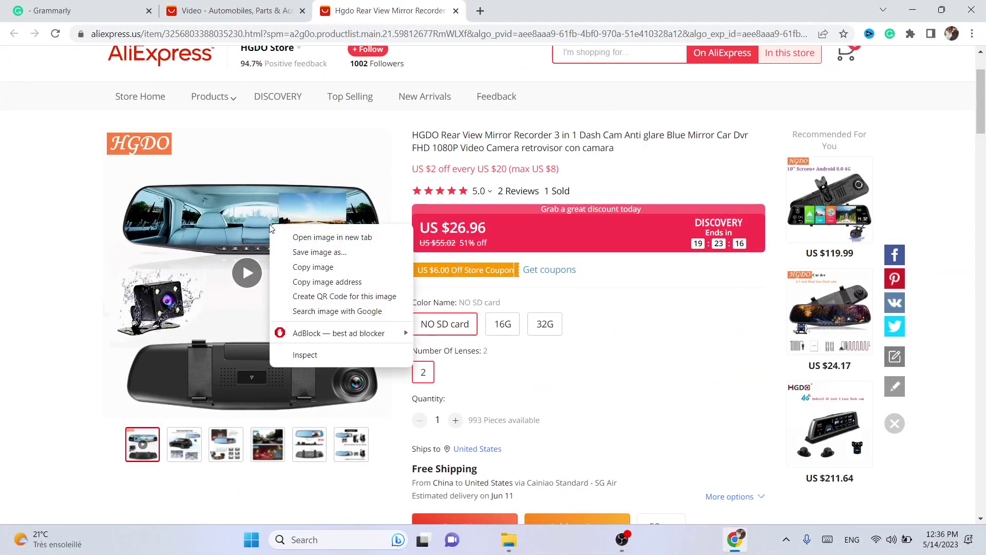
right_click(221, 223)
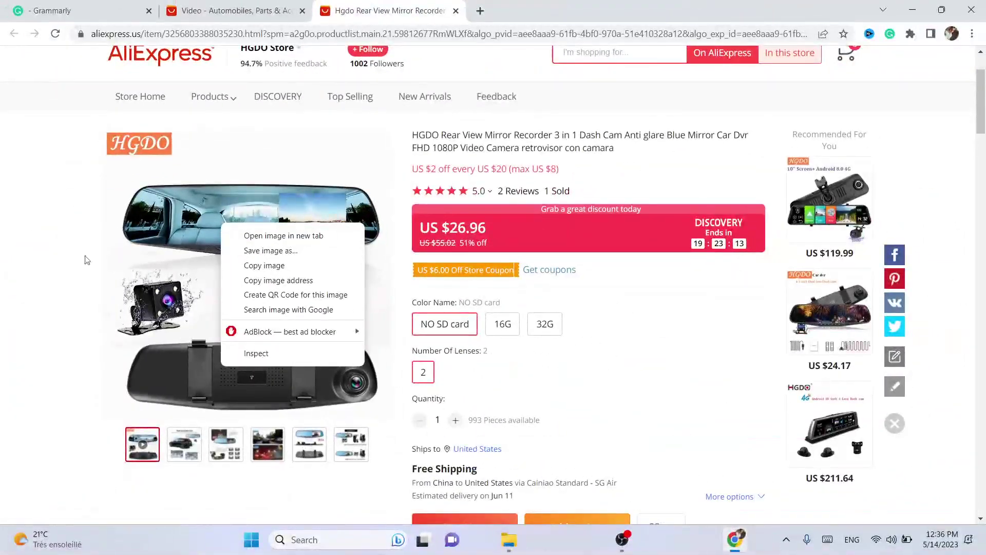
left_click(1, 289)
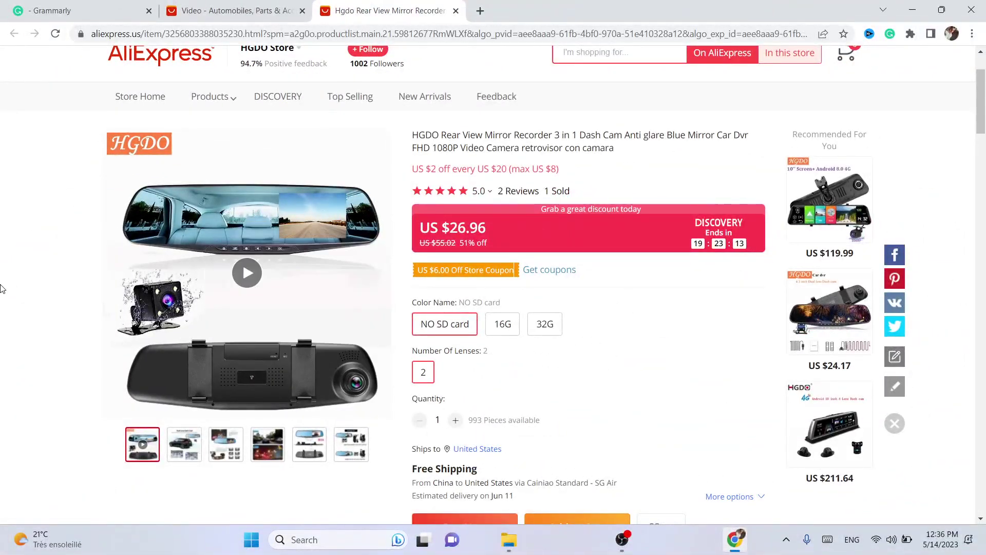
right_click(301, 247)
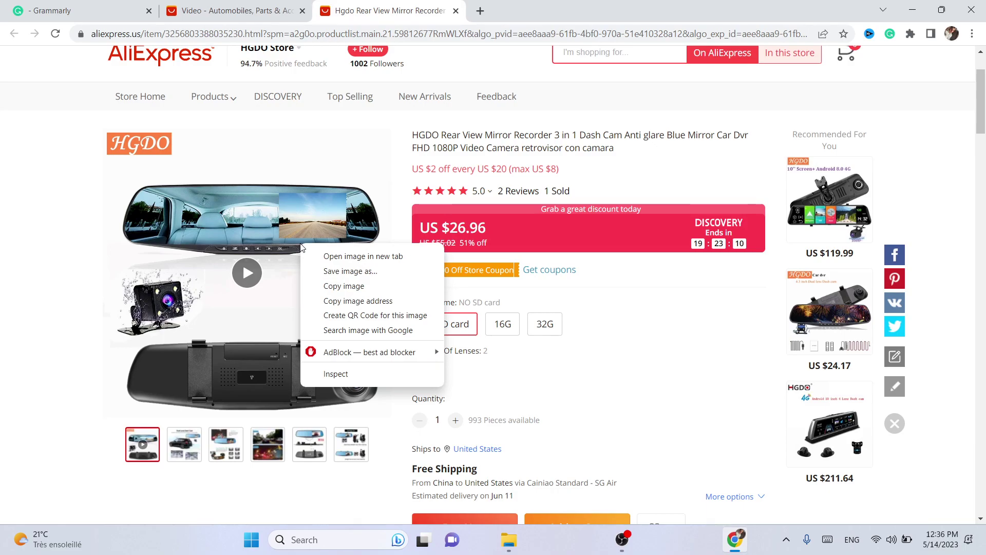
left_click(344, 373)
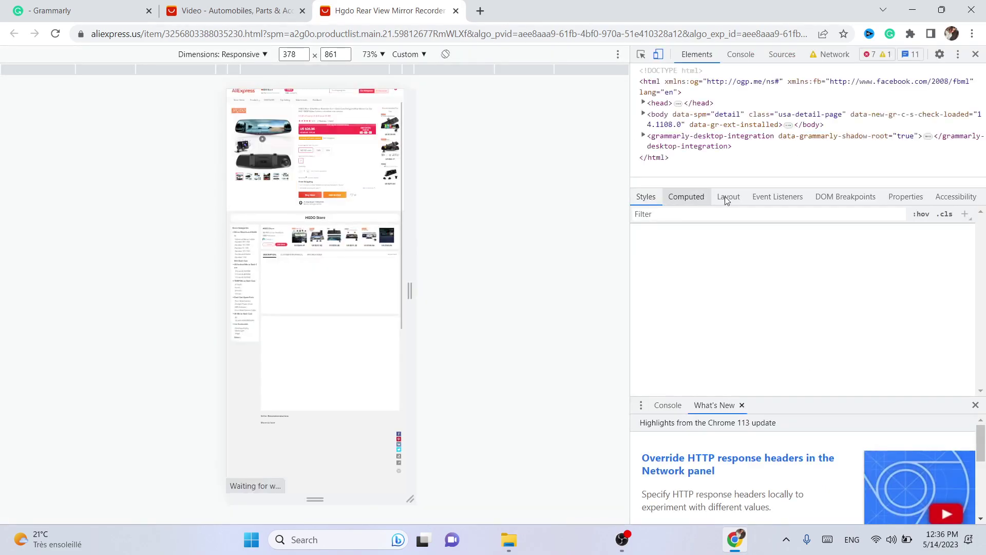
Widen the DevTools code panel, expand div.video-wrap, and select the hidden <video> element.
mouse_move(906, 119)
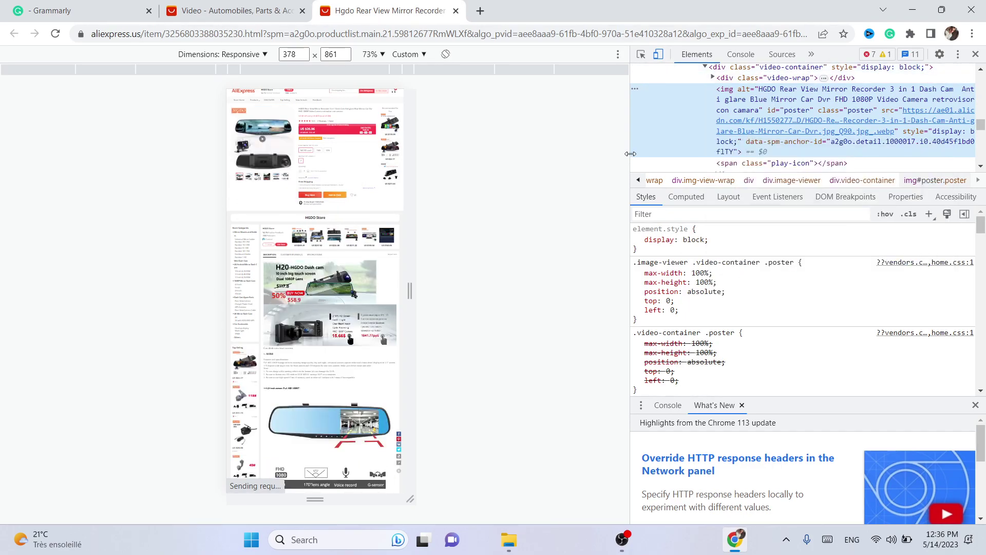
left_click_drag(631, 154, 316, 156)
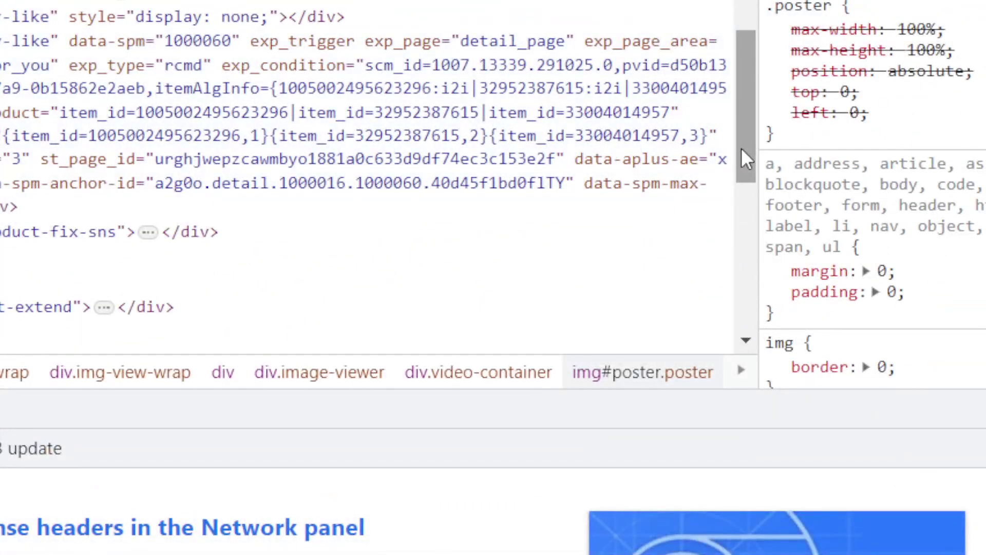
left_click_drag(741, 147, 753, 87)
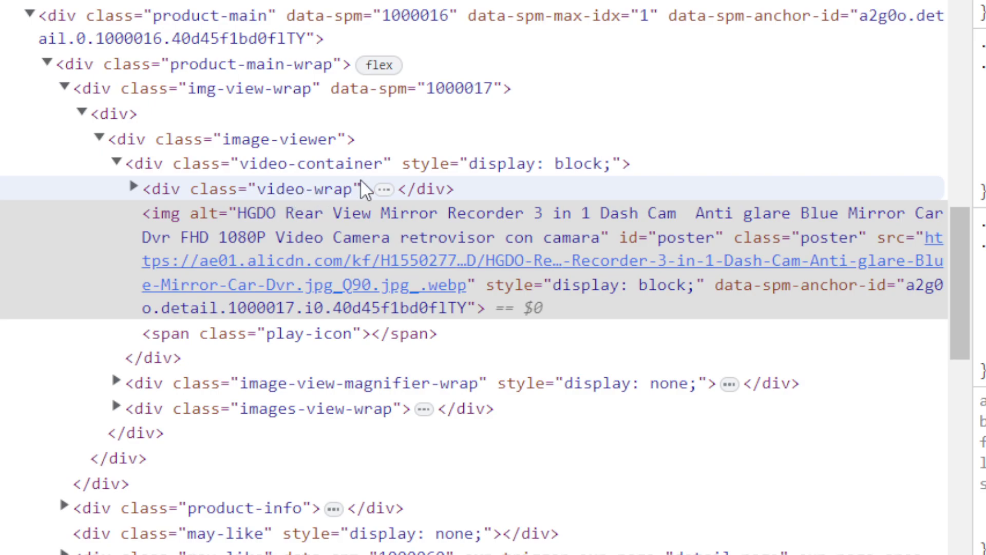
left_click(132, 187)
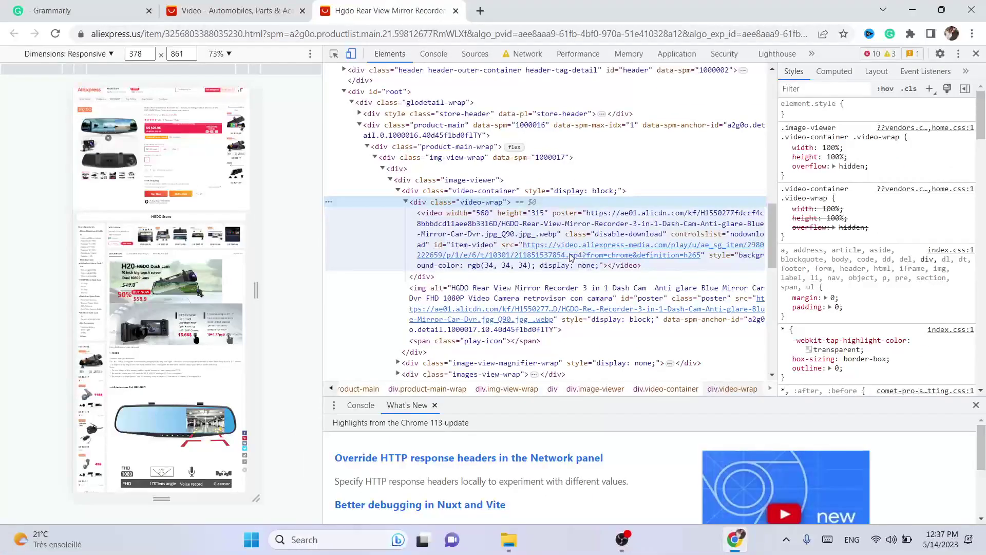
left_click(625, 254)
Search Google for the video's .mp4 src text, then return and right-click the src link.
double_click(624, 255)
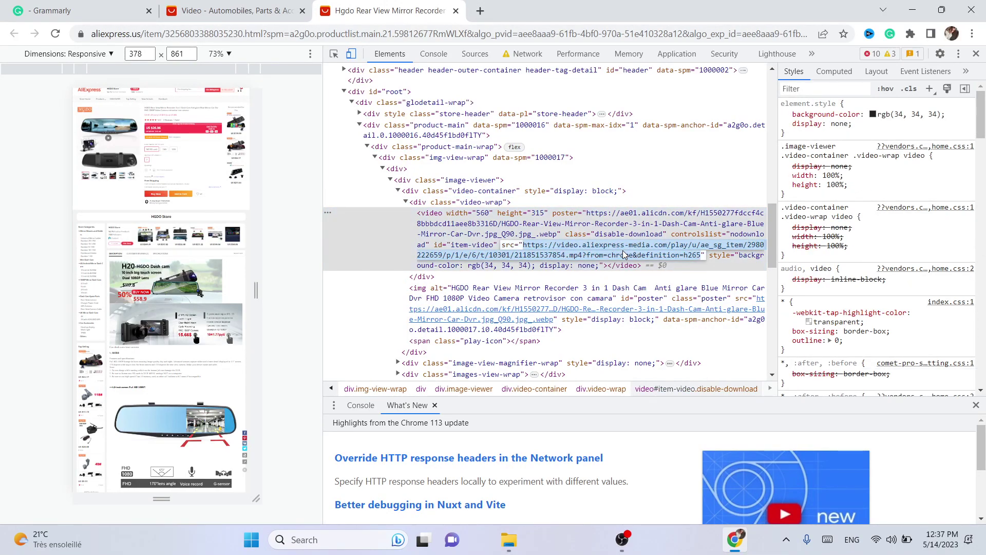
right_click(561, 253)
key("Escape")
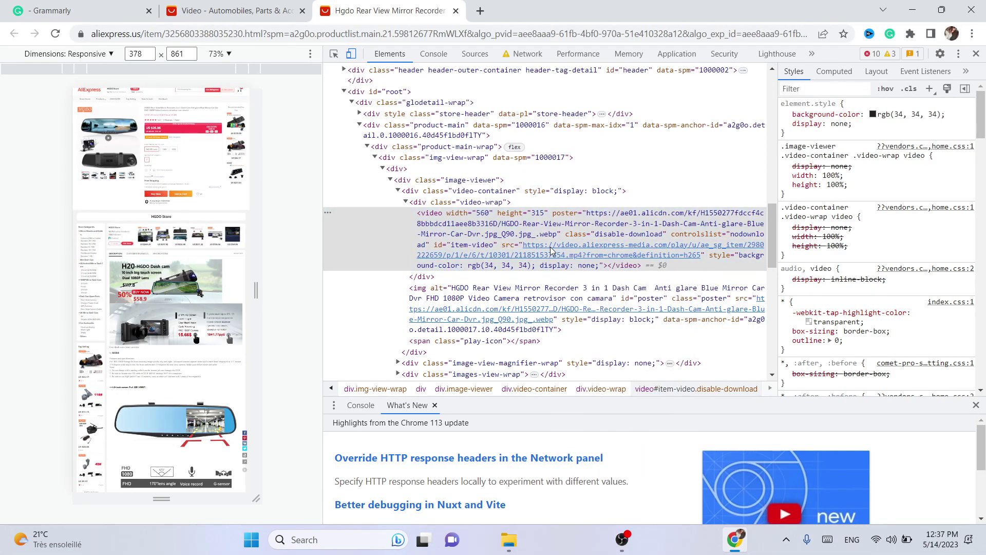
double_click(551, 251)
right_click(551, 250)
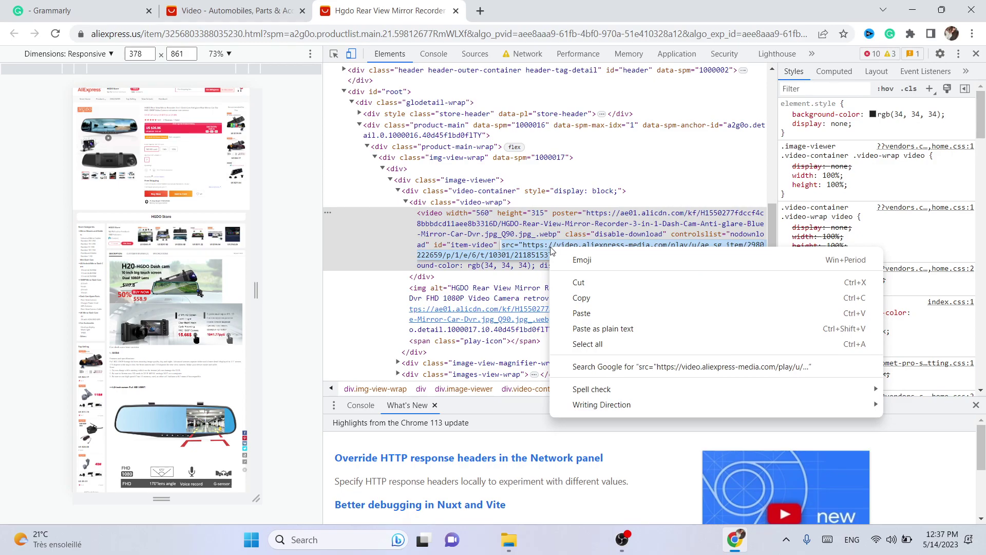
left_click(603, 366)
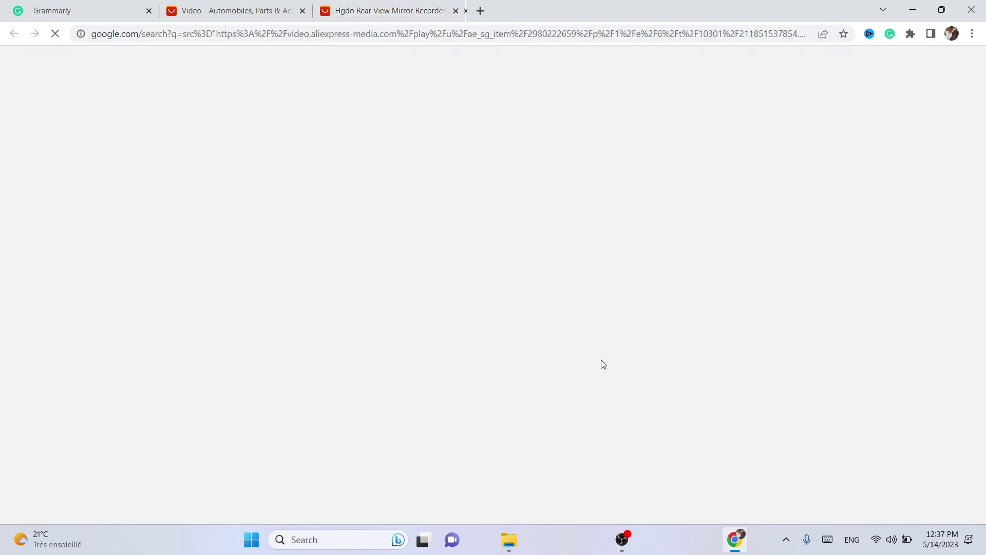
left_click(396, 11)
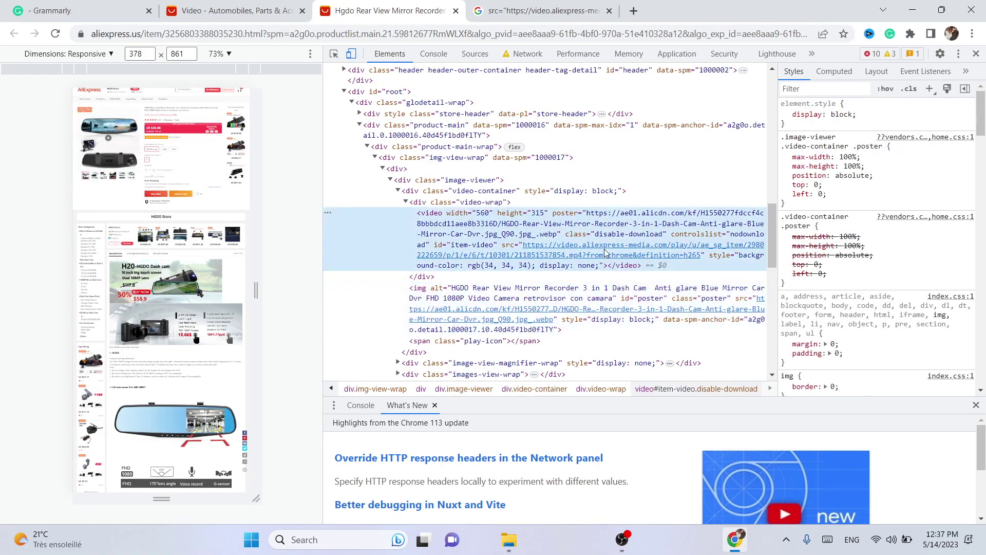
right_click(606, 253)
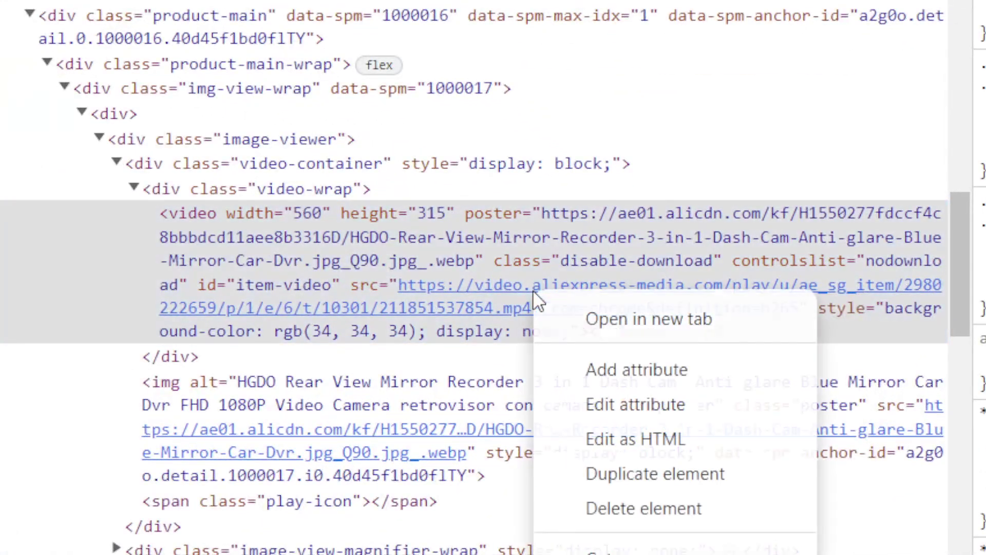
Open the video's .mp4 link in a new tab, pause it, and download it as MP4.
left_click(599, 318)
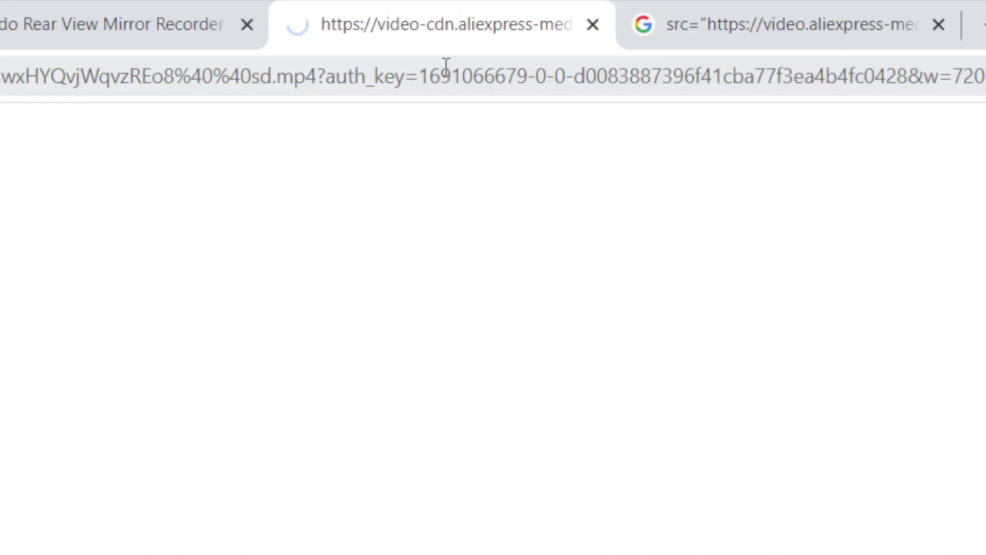
left_click(445, 72)
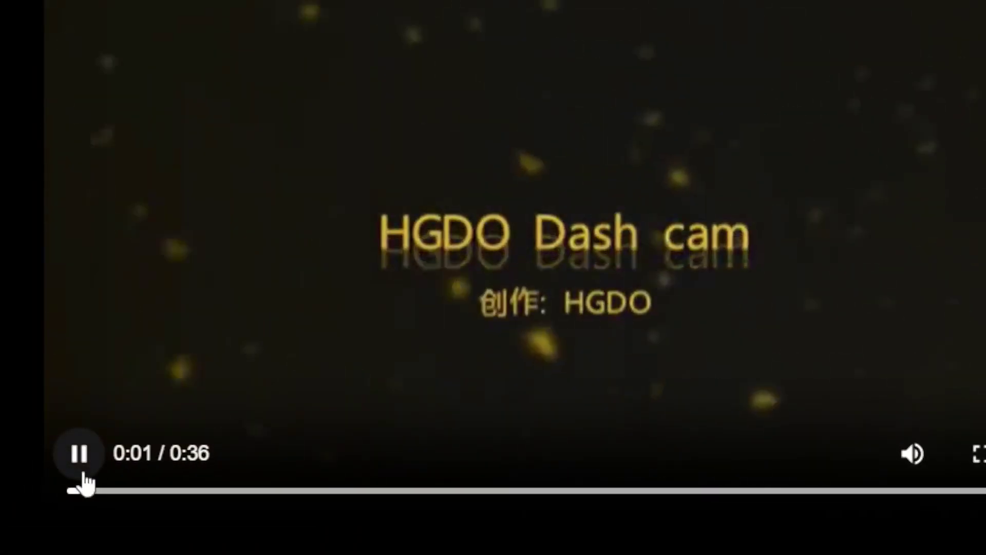
left_click(278, 384)
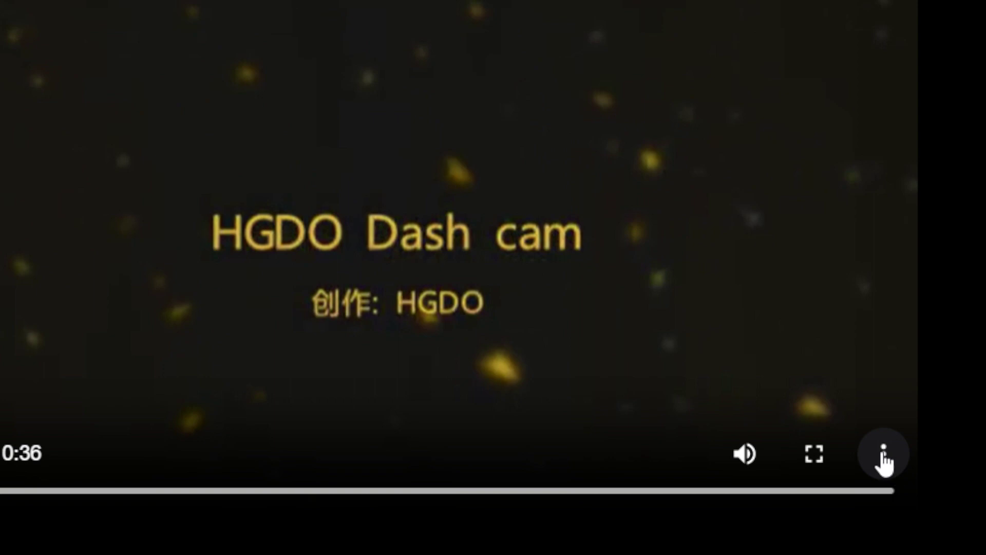
left_click(884, 460)
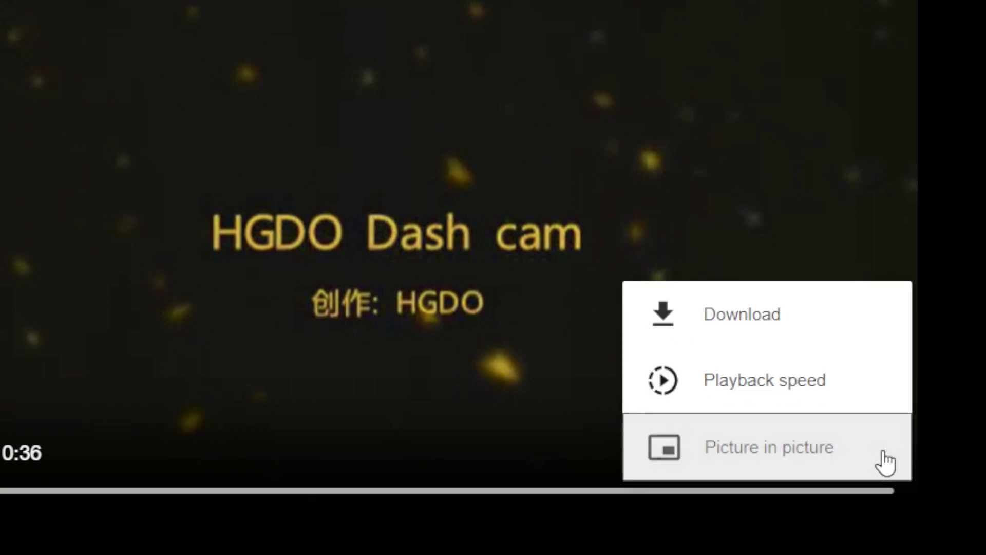
left_click(771, 315)
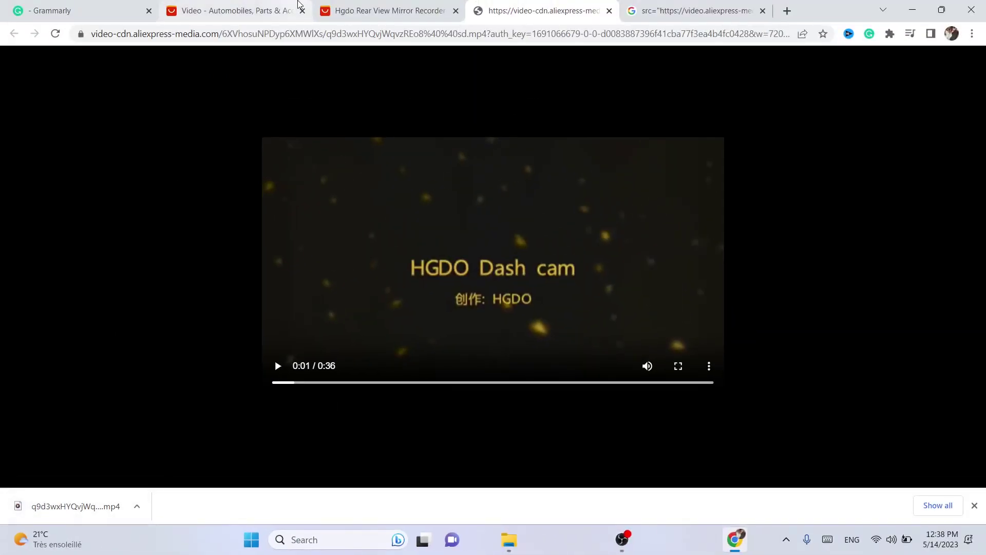
Back on the product tab, open the video's src link in another new tab.
left_click(377, 4)
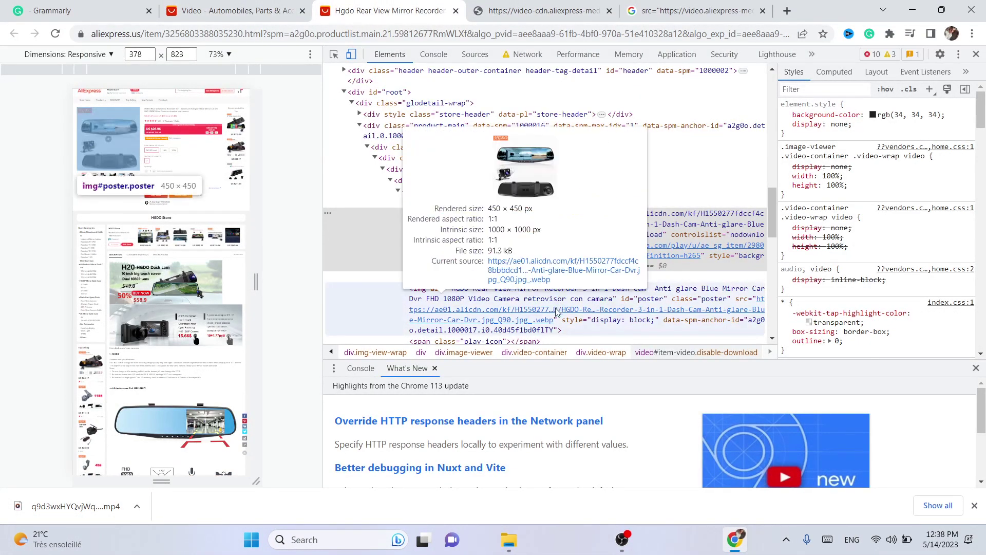
left_click(530, 310)
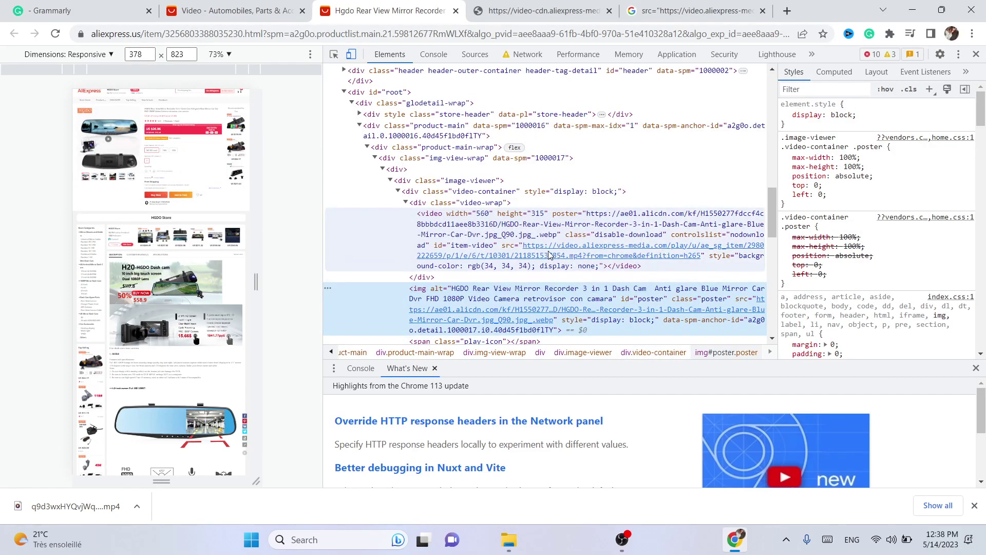
right_click(567, 257)
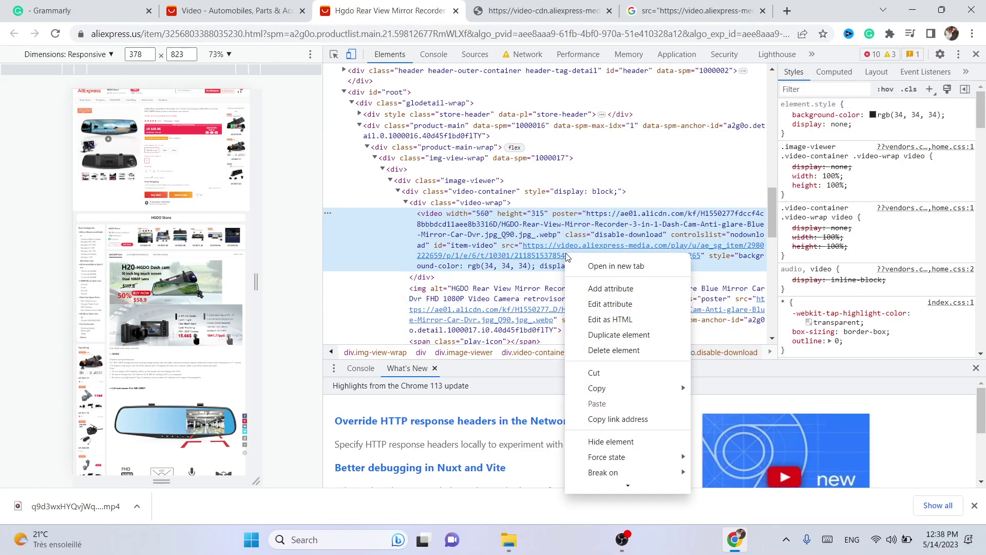
left_click(596, 266)
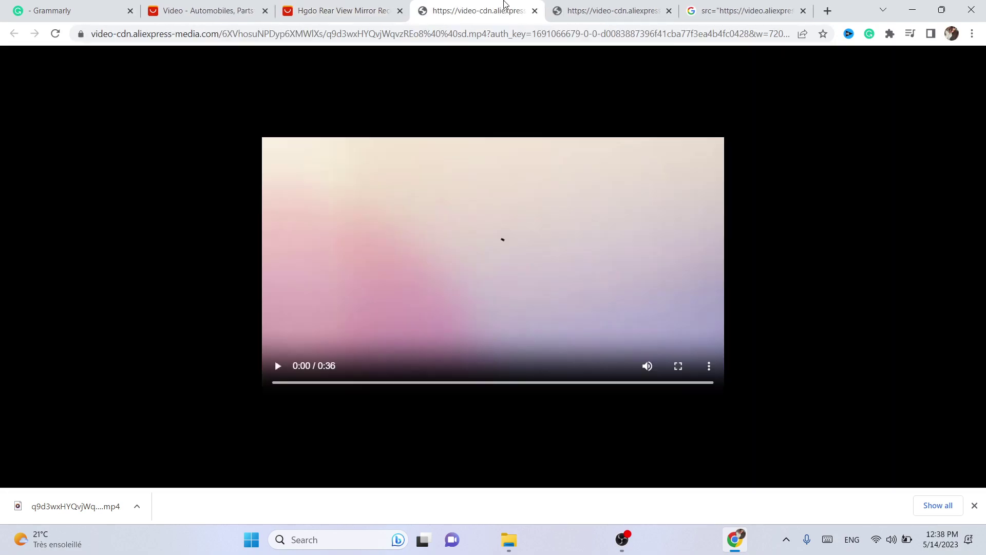